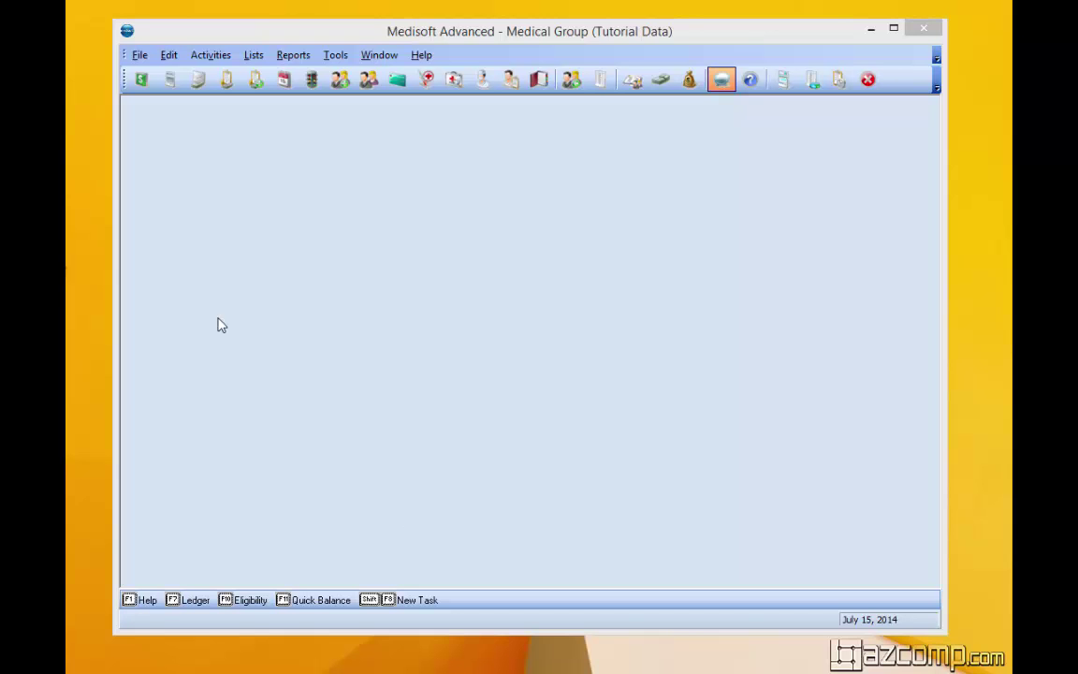
Step: Run File > Backup Data to mw07_15_14.mbk, acknowledge completion, and close the backup window
left_click(139, 55)
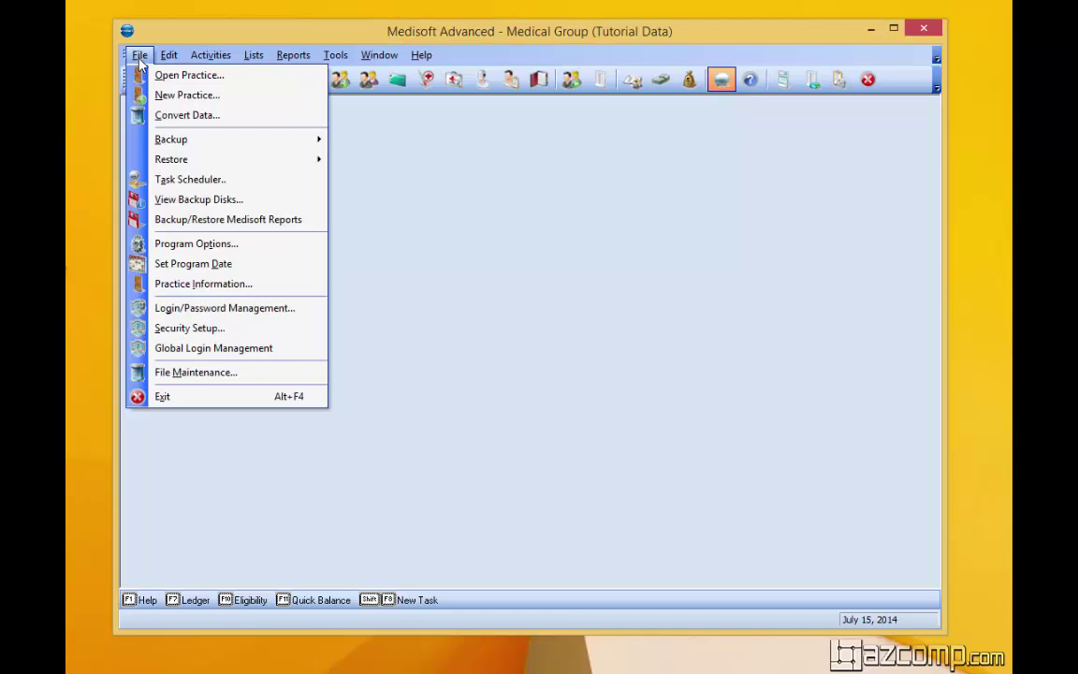
mouse_move(191, 148)
left_click(363, 138)
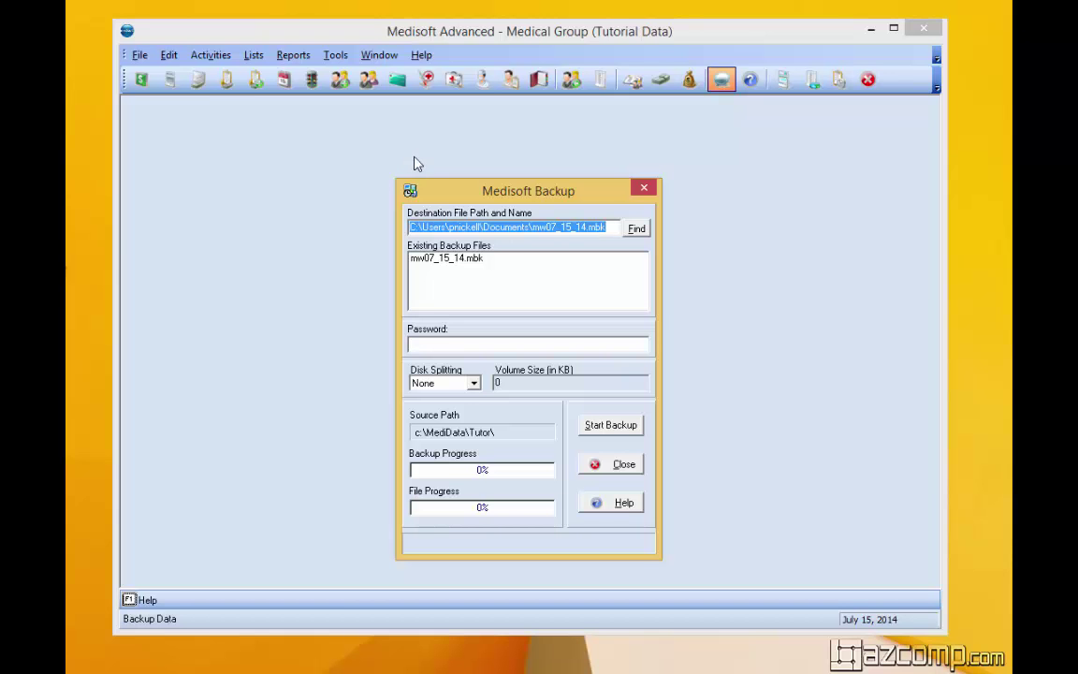
left_click(628, 426)
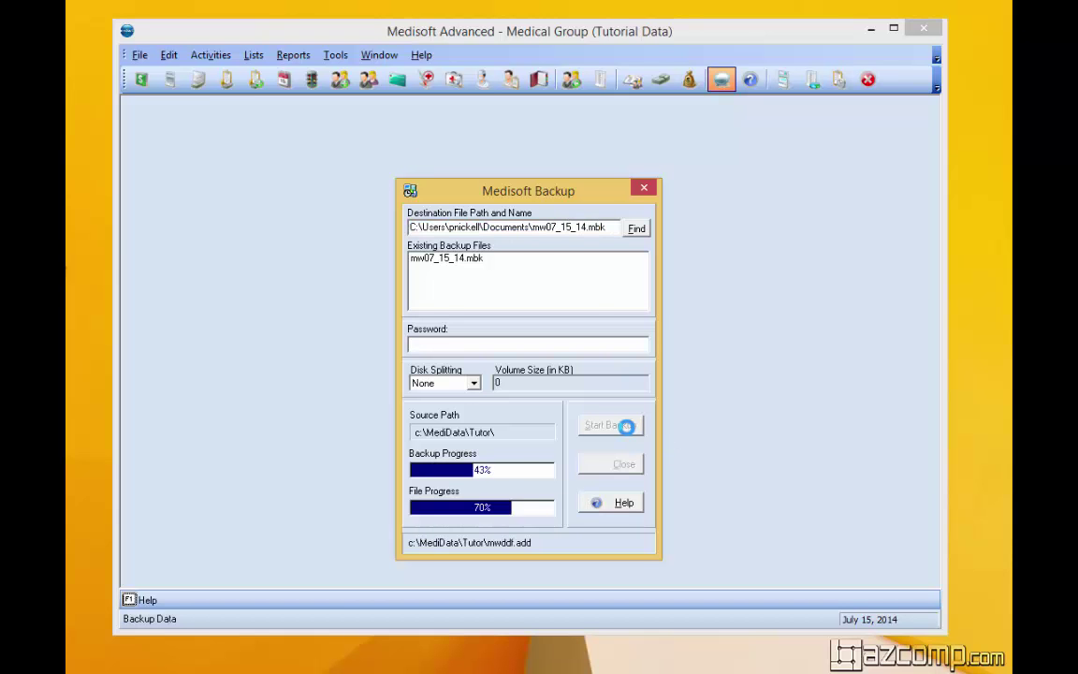
left_click(530, 400)
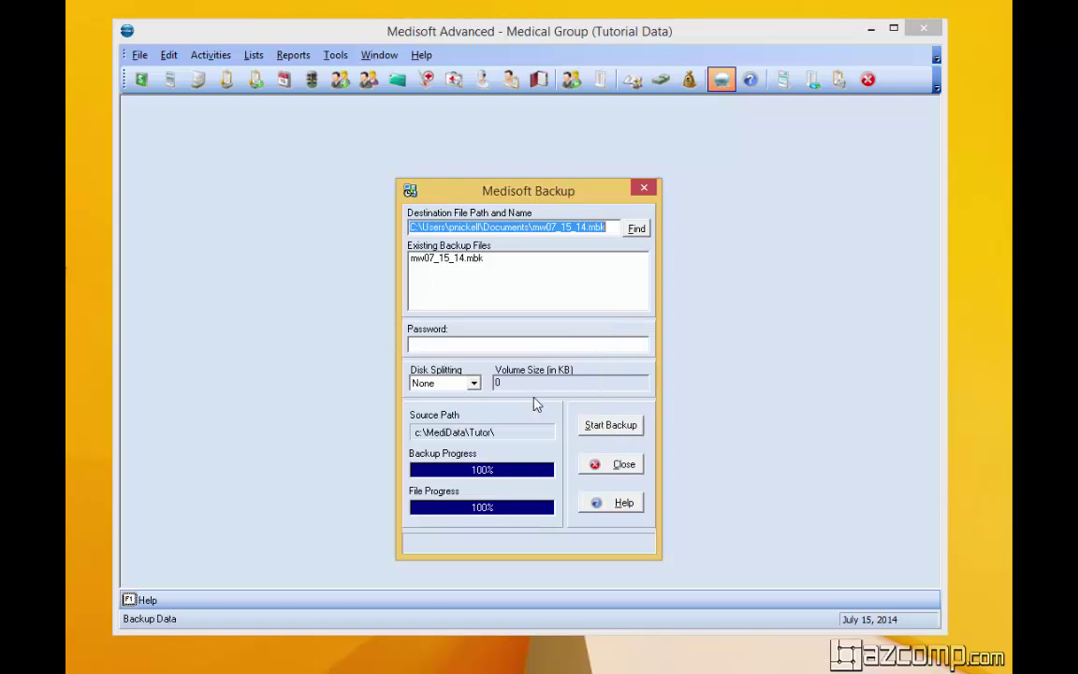
left_click(619, 465)
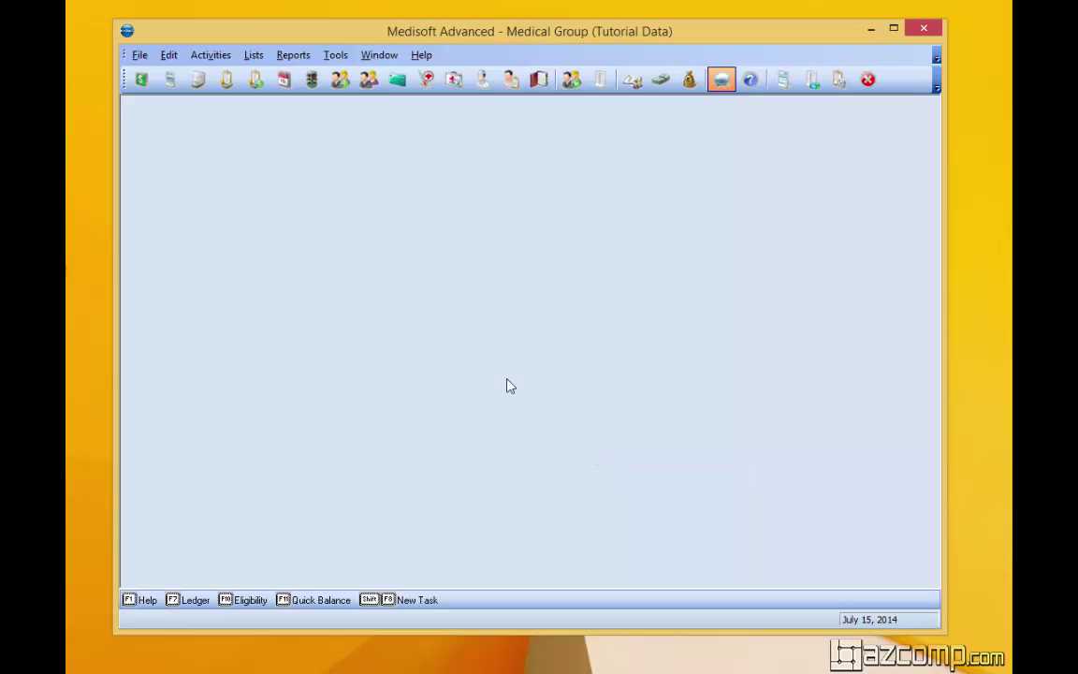
left_click(140, 54)
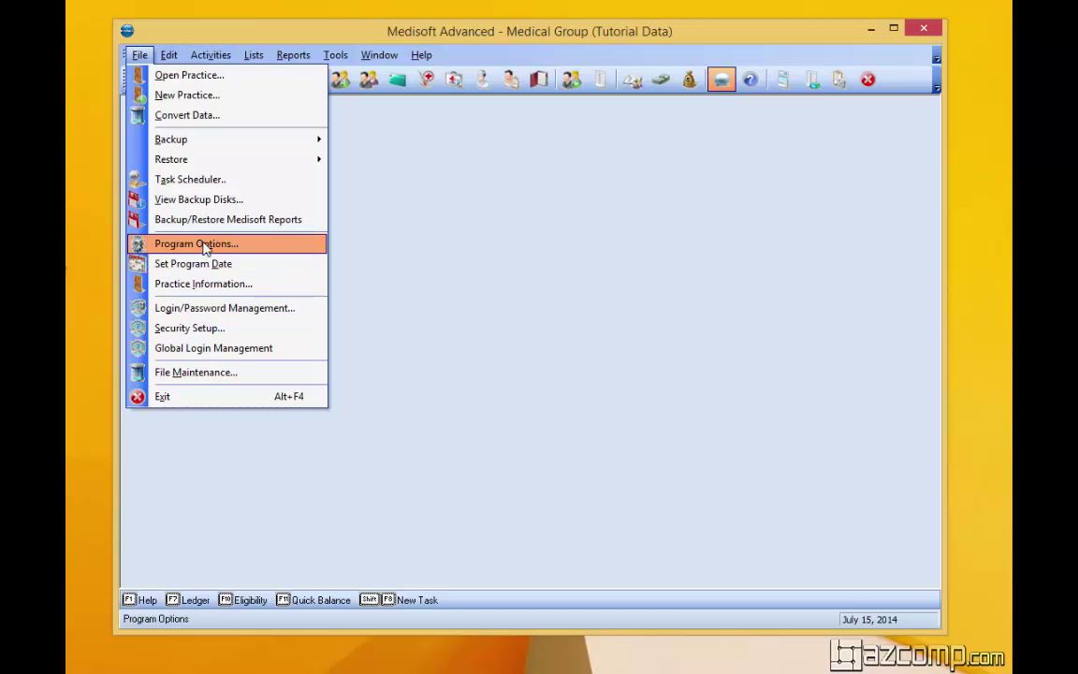
Step: In File Maintenance, tick All Files for both Rebuild Indexes and Pack Data
left_click(208, 371)
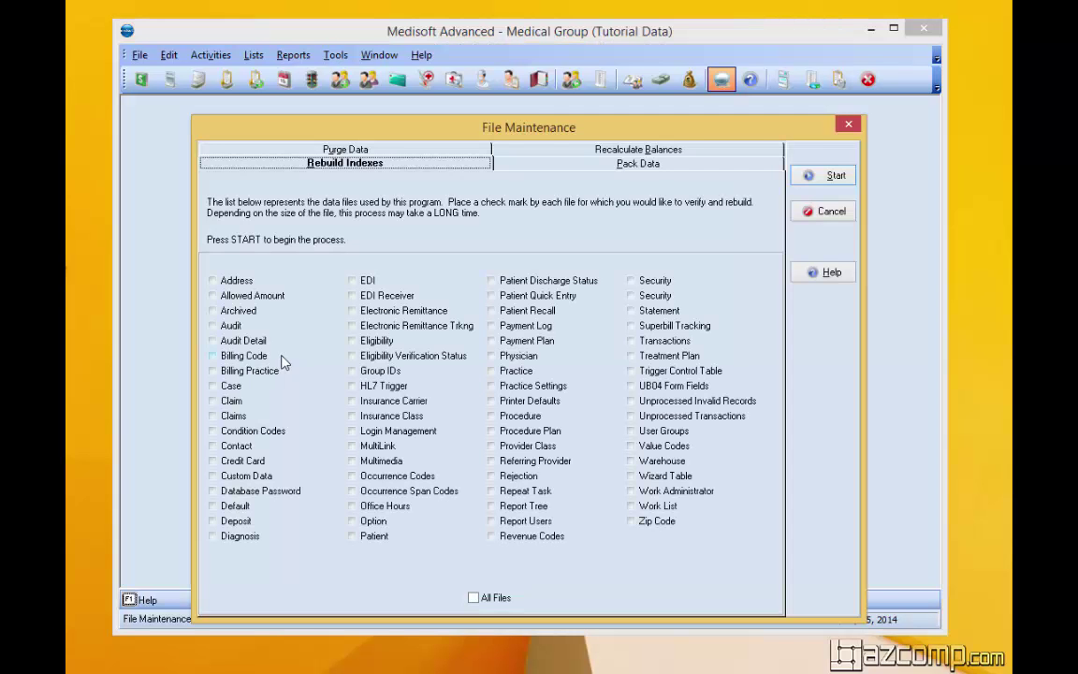
left_click(473, 598)
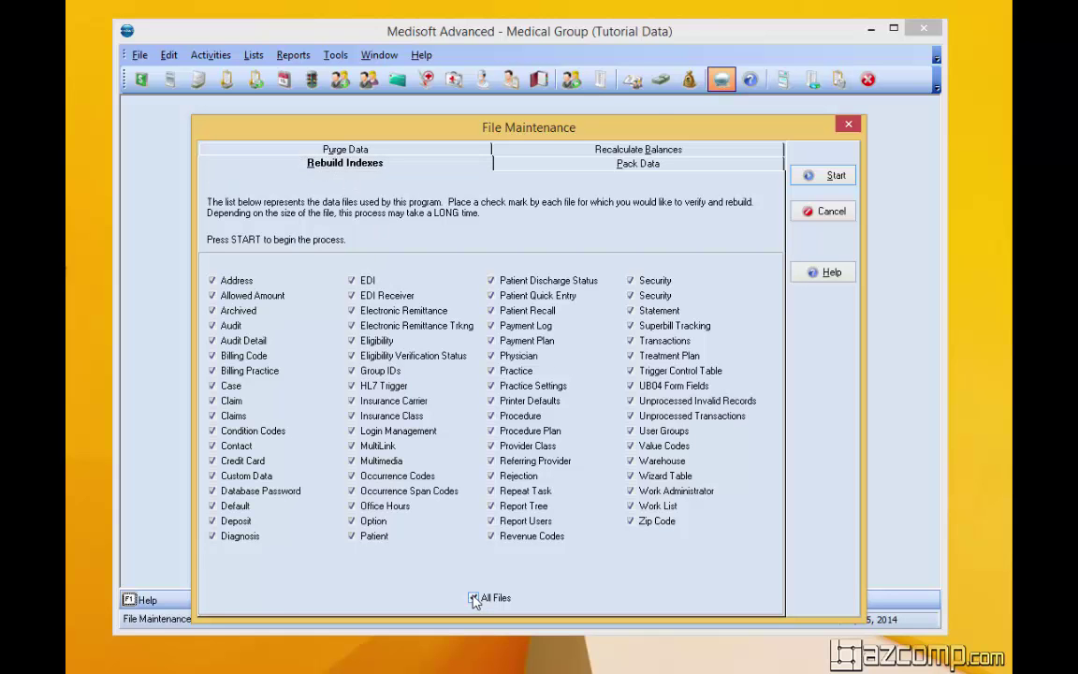
left_click(640, 164)
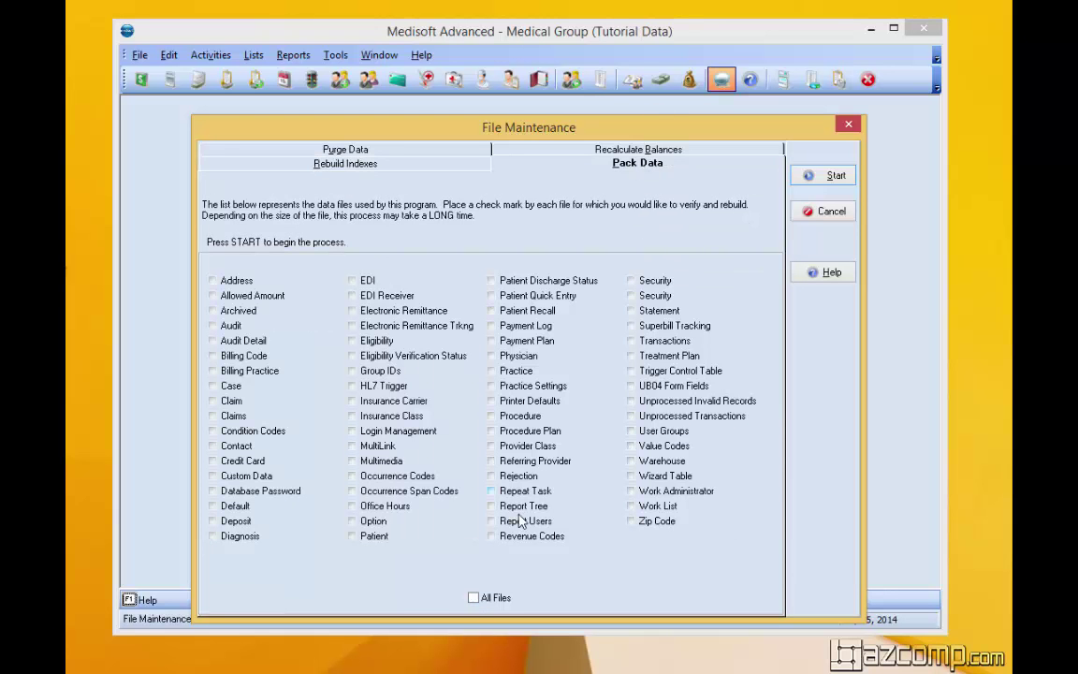
left_click(479, 598)
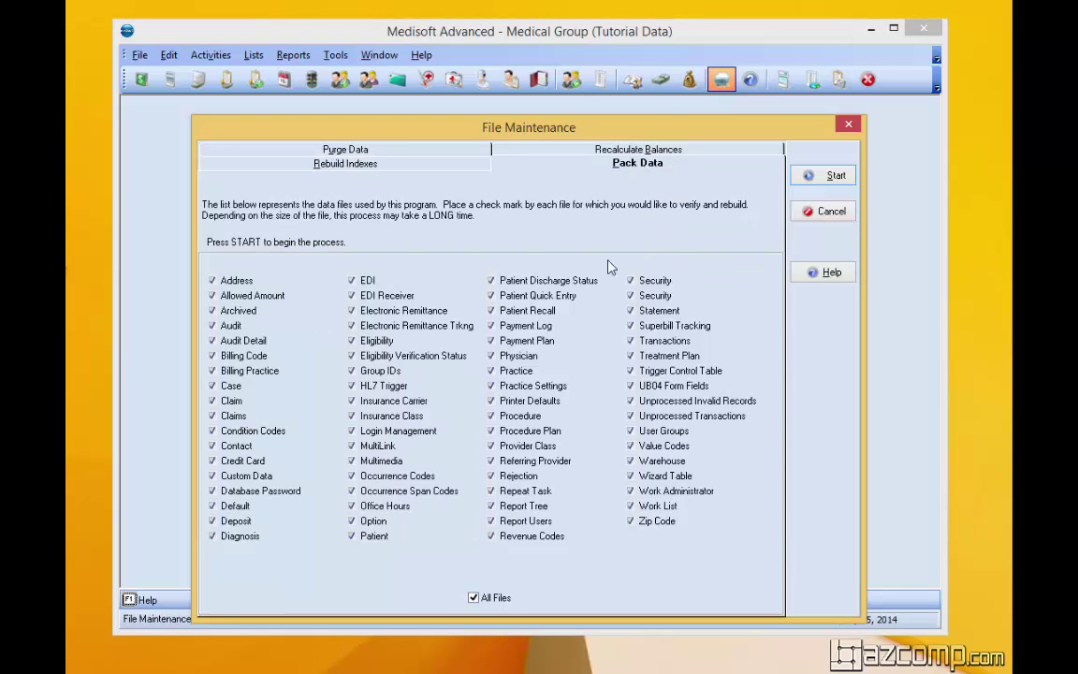
Step: Add patient account and remainder balance recalculation, then run all checked maintenance processes to completion
left_click(595, 149)
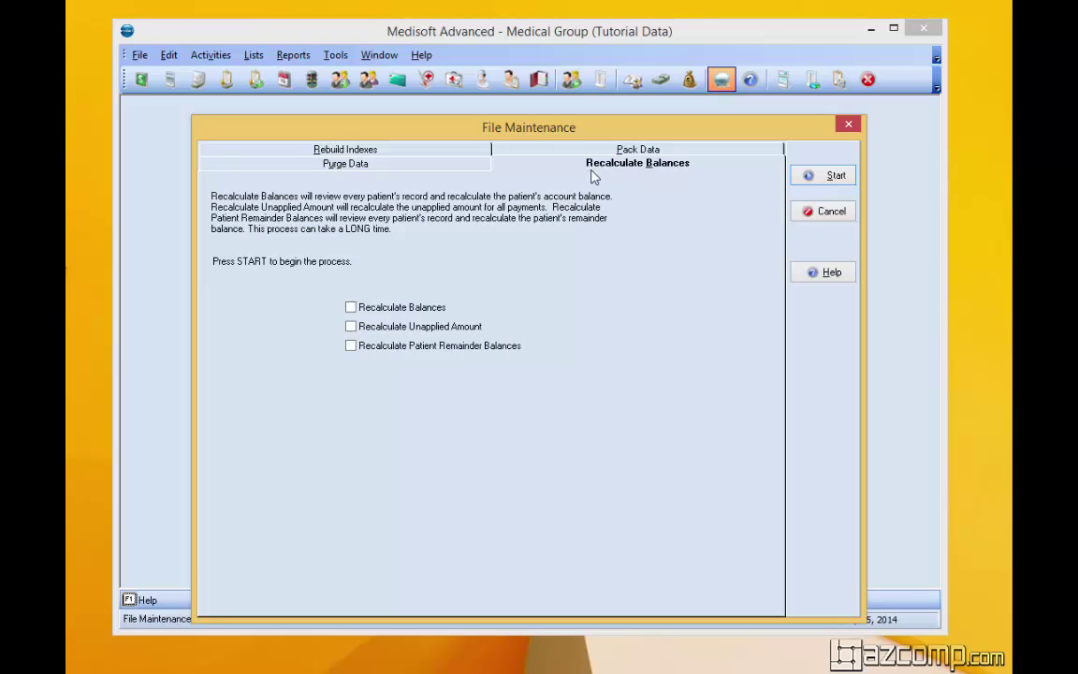
left_click(350, 308)
left_click(350, 346)
left_click(817, 177)
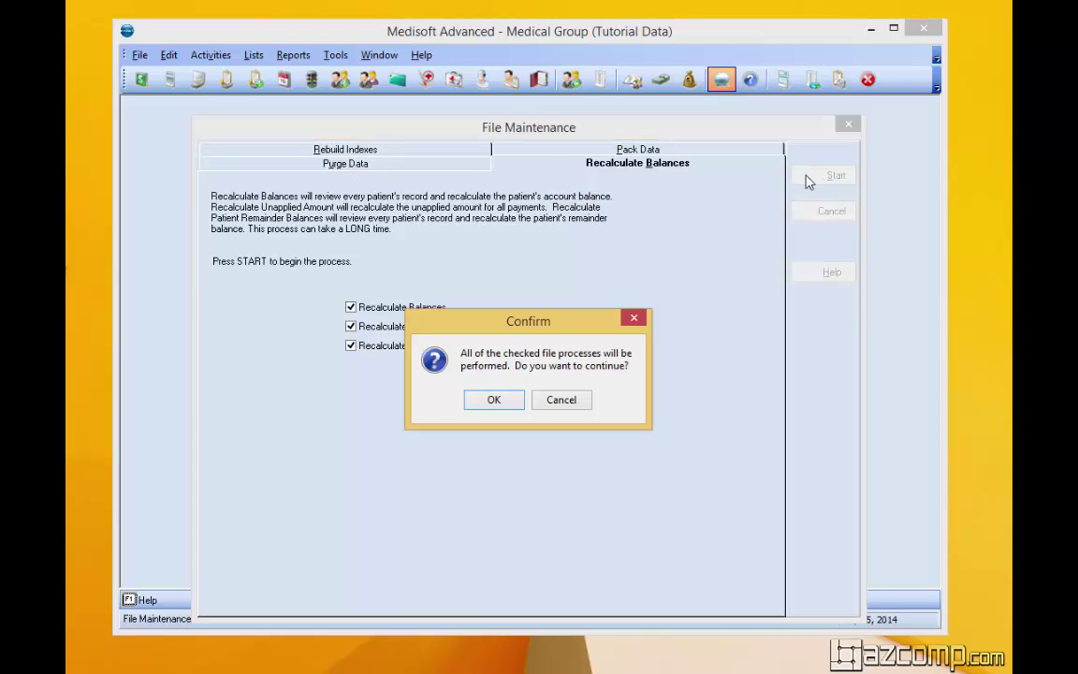
left_click(501, 397)
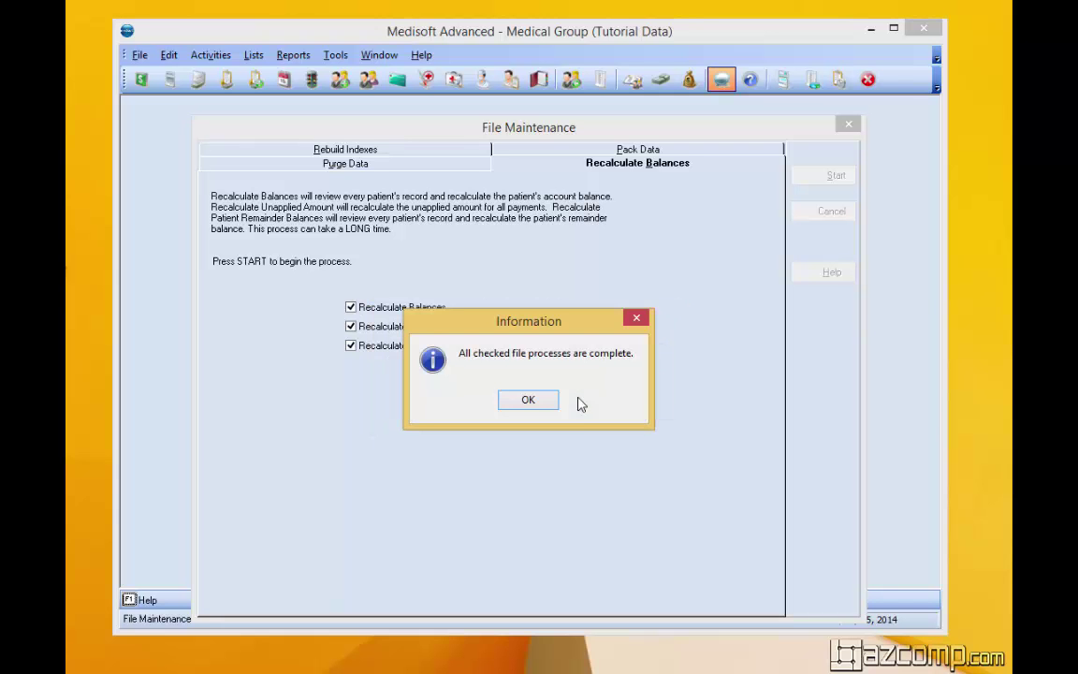
left_click(531, 402)
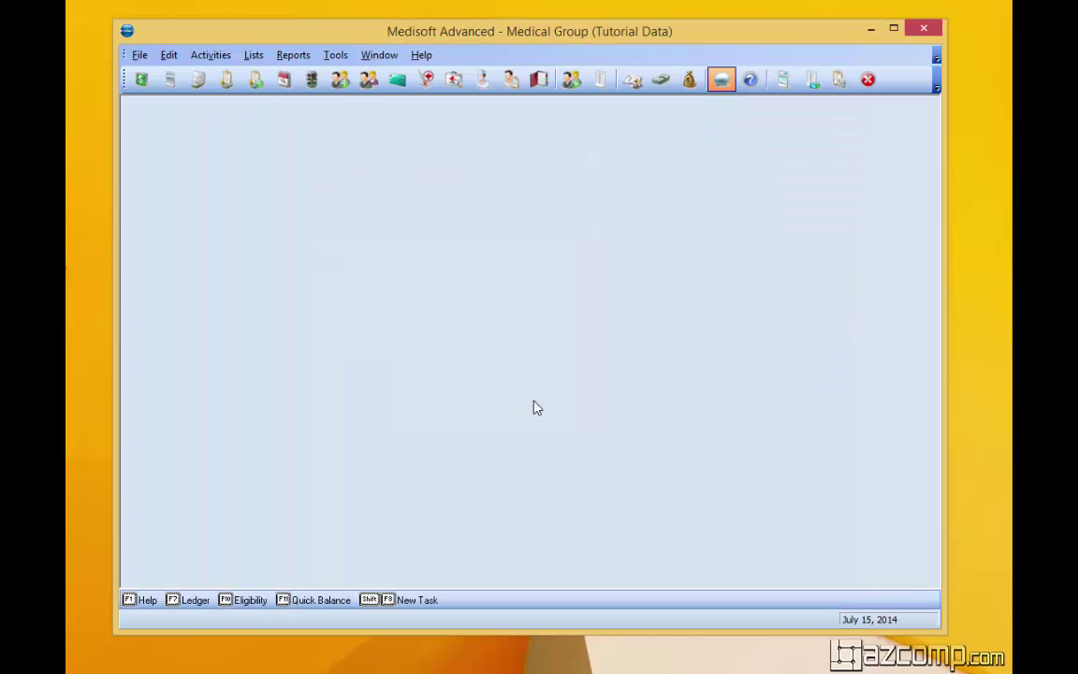
left_click(923, 31)
Step: Exit Medisoft without backing up and browse File Explorer to C:\Medisoft\BIN
left_click(543, 460)
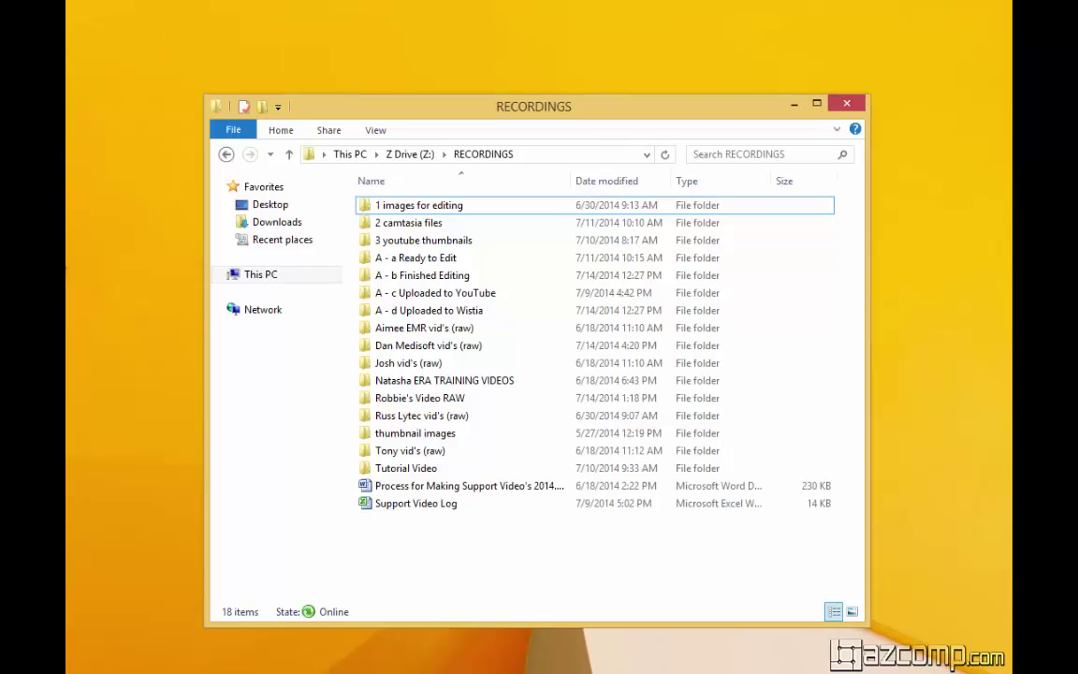
left_click(353, 159)
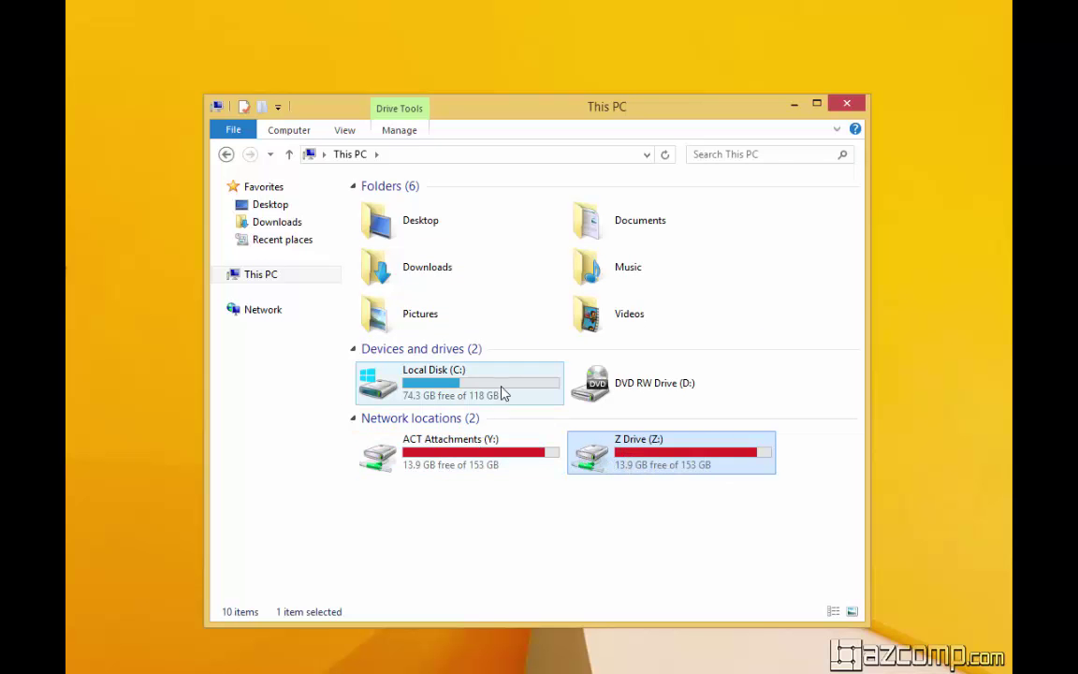
double_click(487, 378)
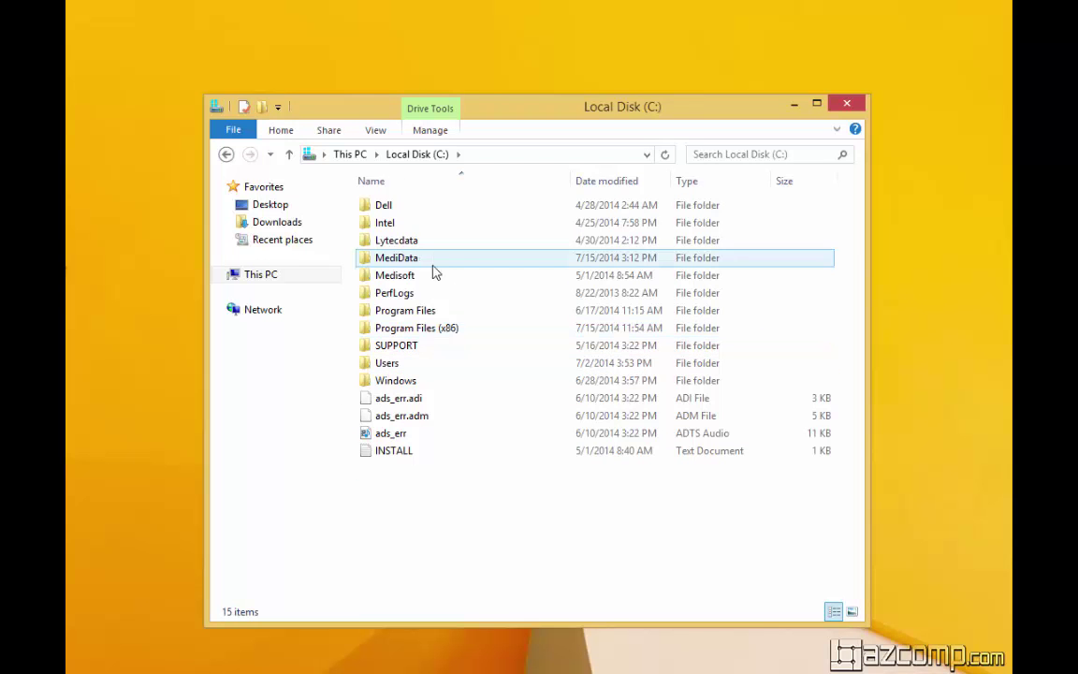
double_click(395, 275)
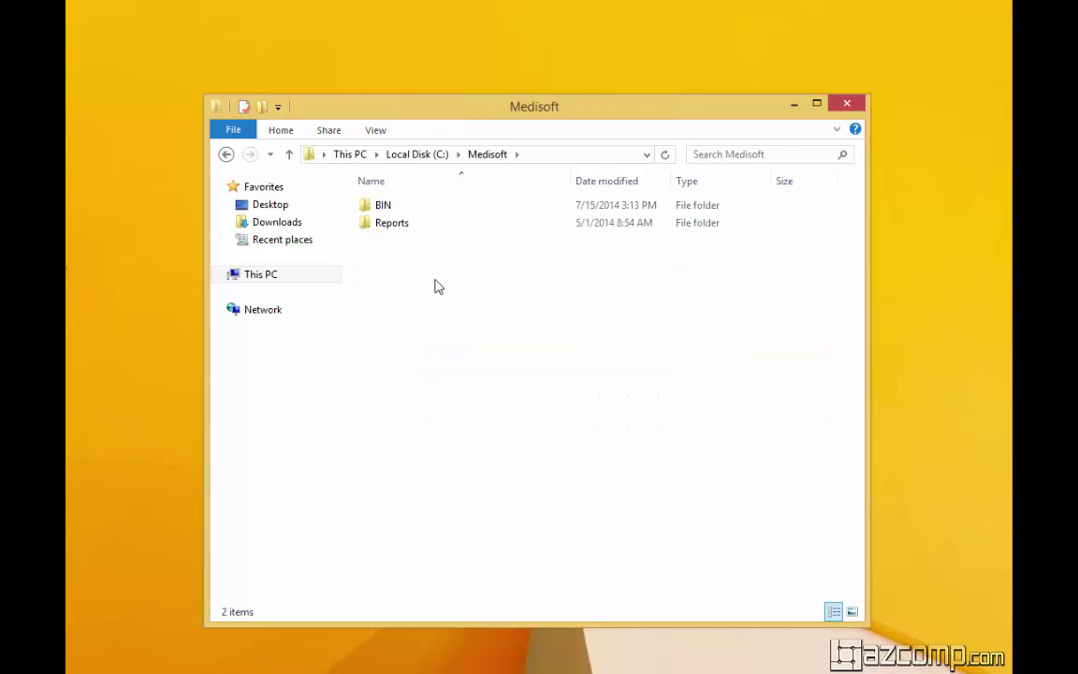
double_click(385, 206)
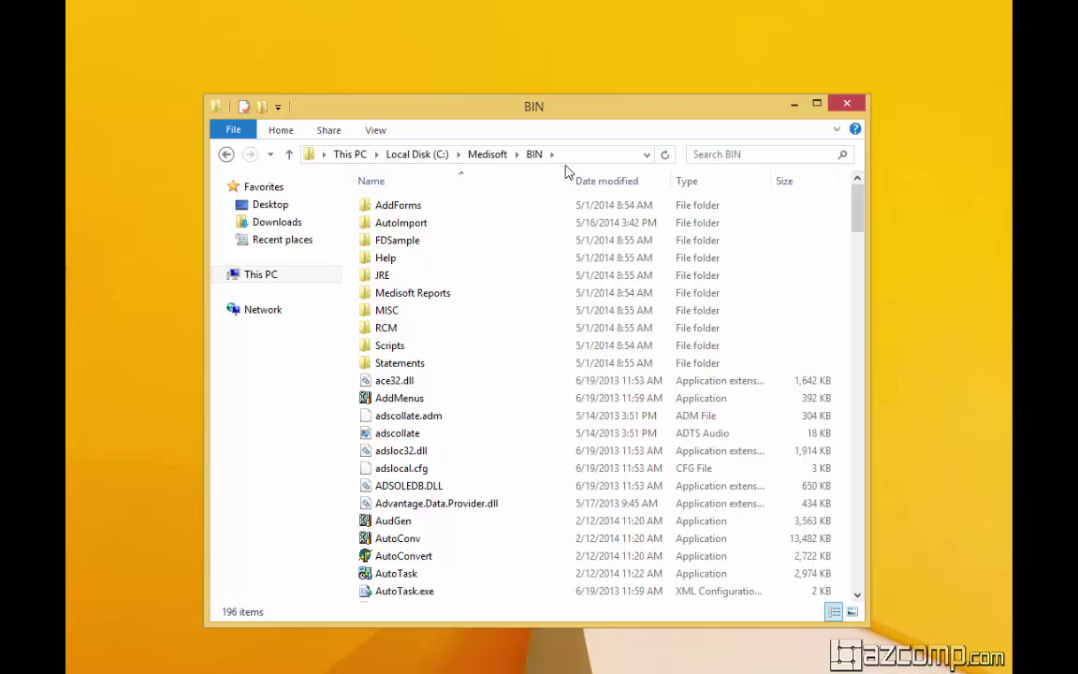
Step: Scroll down the BIN folder and launch the MediUtils application
left_click(440, 327)
scroll(510, 341, "down", 2)
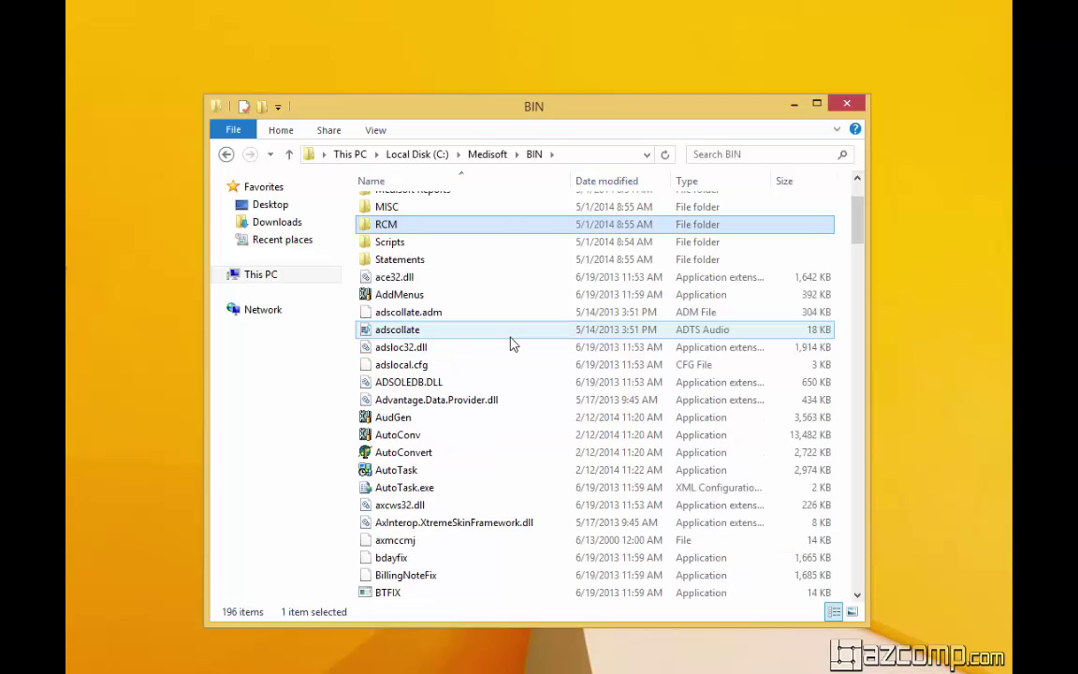
scroll(512, 344, "down", 10)
scroll(512, 346, "down", 18)
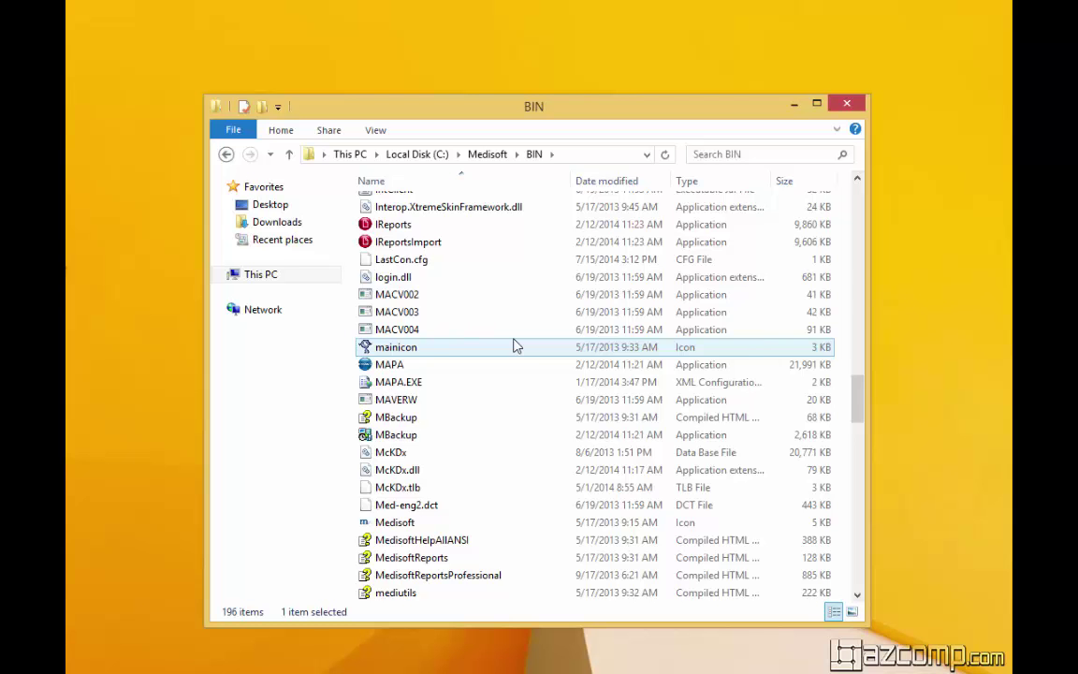
scroll(513, 346, "down", 2)
left_click(404, 506)
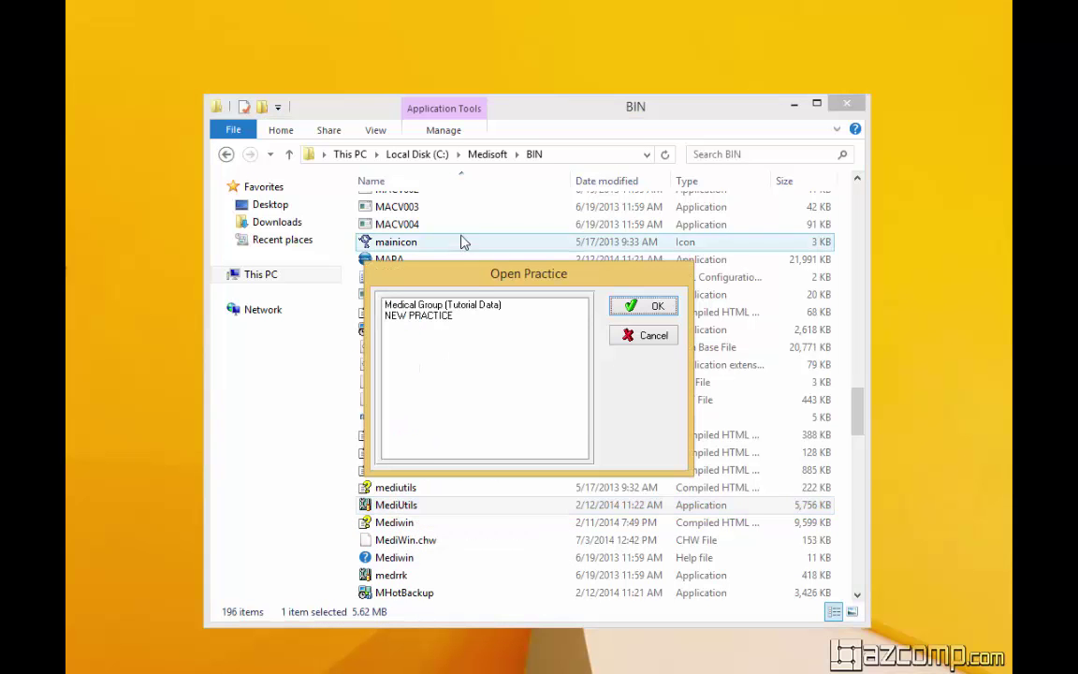
Step: Open the Medical Group (Tutorial Data) practice in Medisoft Utilities
left_click(482, 305)
left_click(431, 315)
left_click(457, 306)
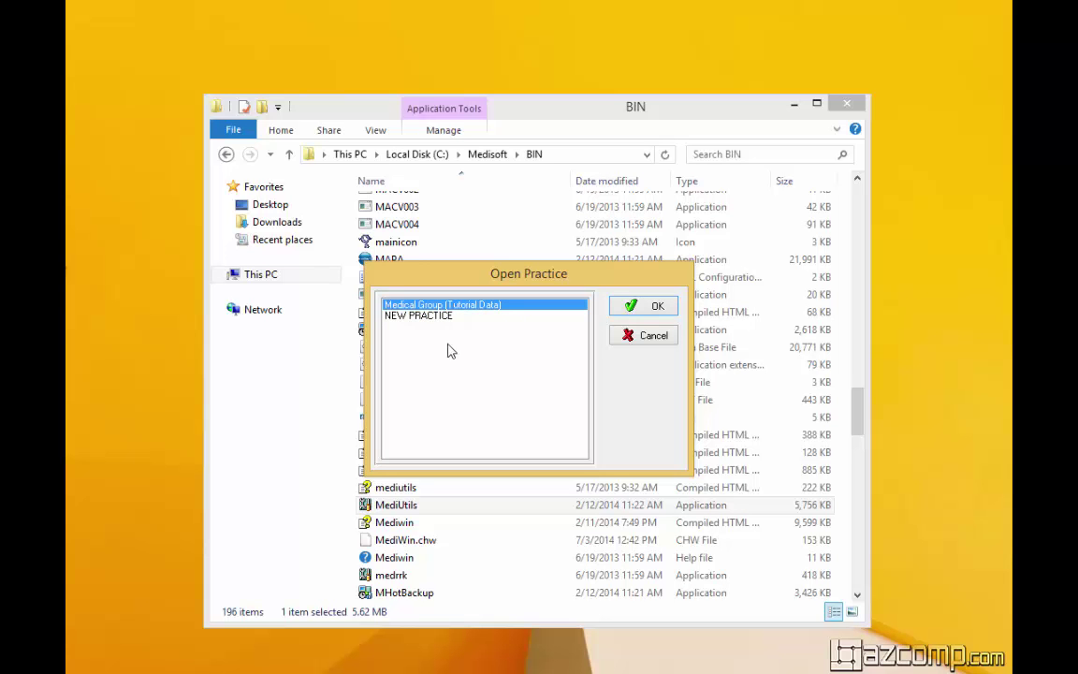
left_click(636, 310)
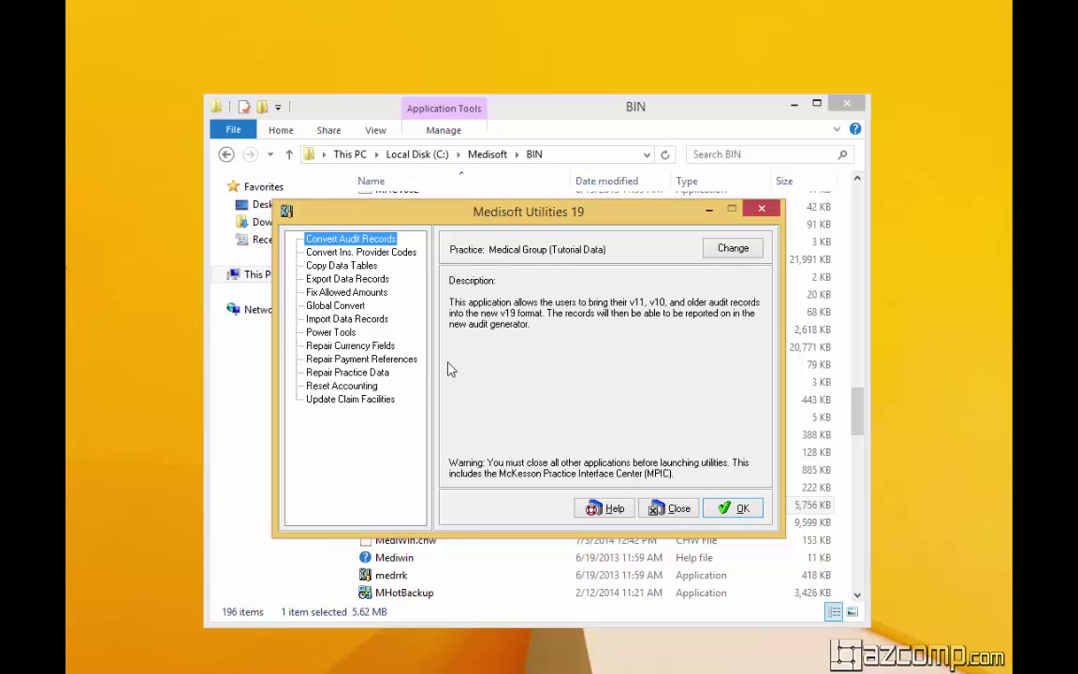
Step: Run Repair Payment References without a new backup, then close Utilities and the BIN folder
left_click(361, 360)
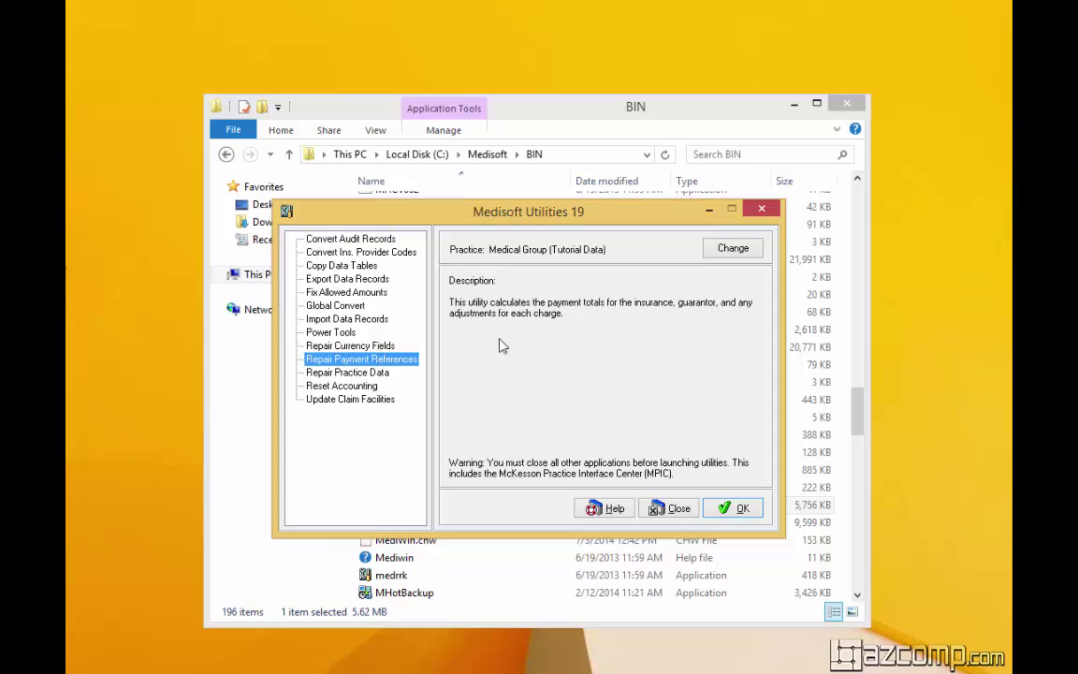
left_click(743, 508)
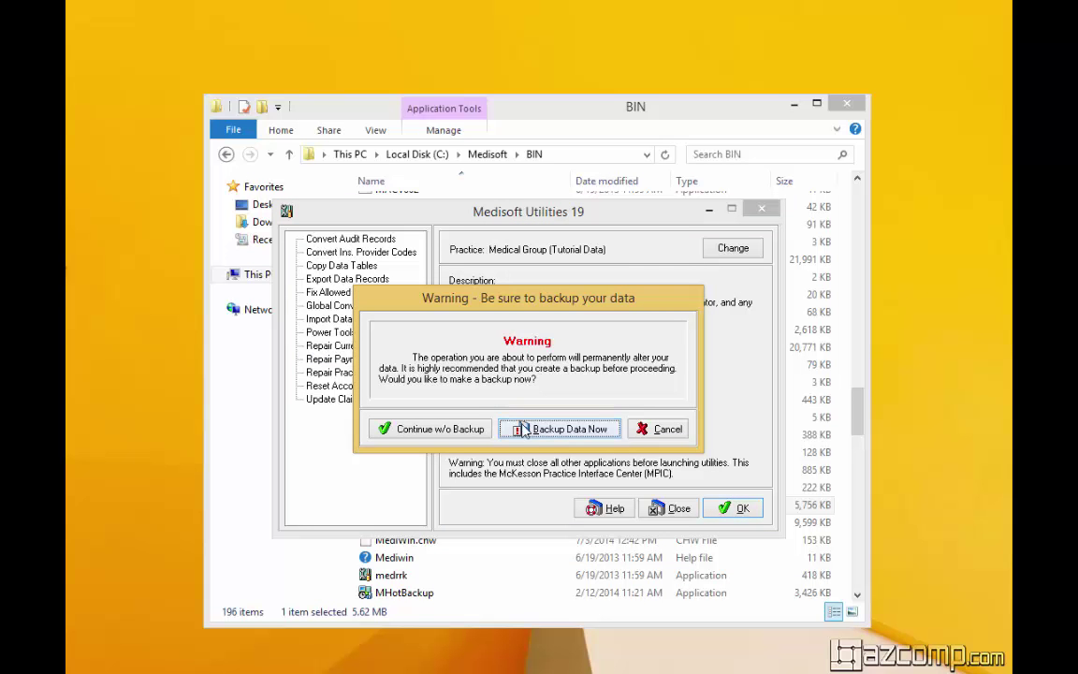
left_click(438, 430)
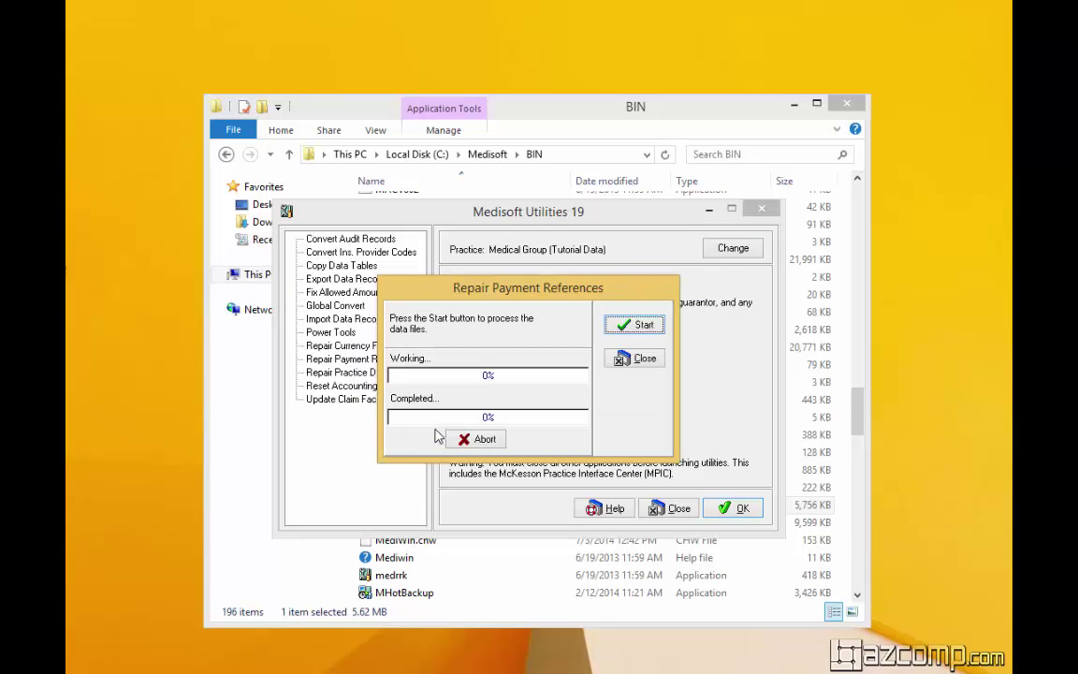
left_click(646, 330)
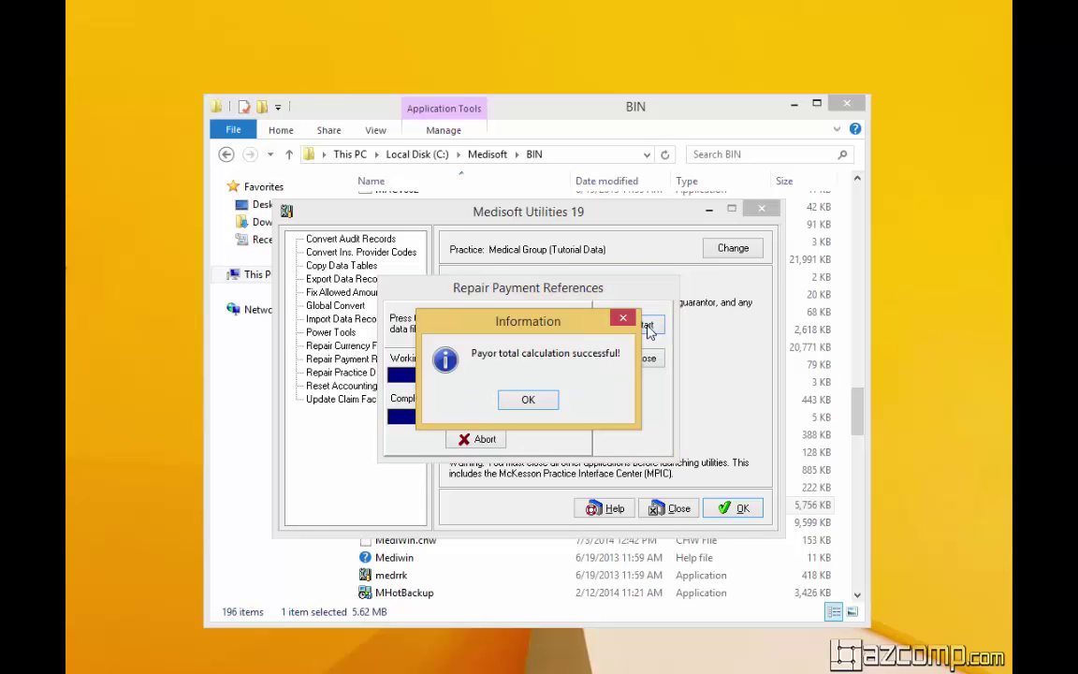
left_click(528, 400)
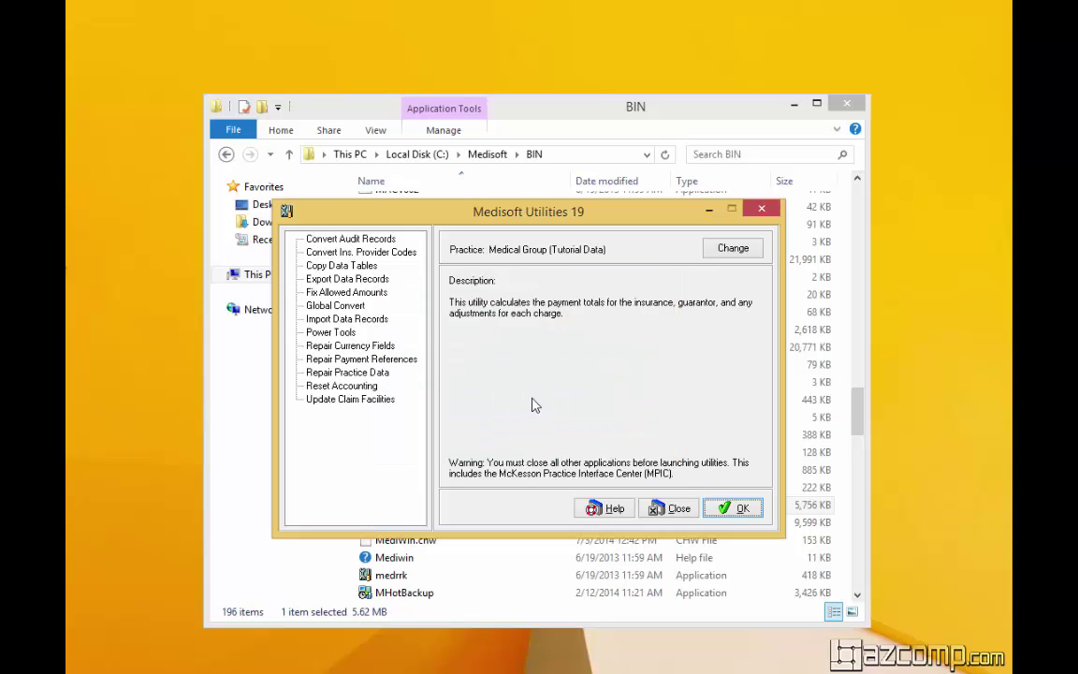
left_click(673, 508)
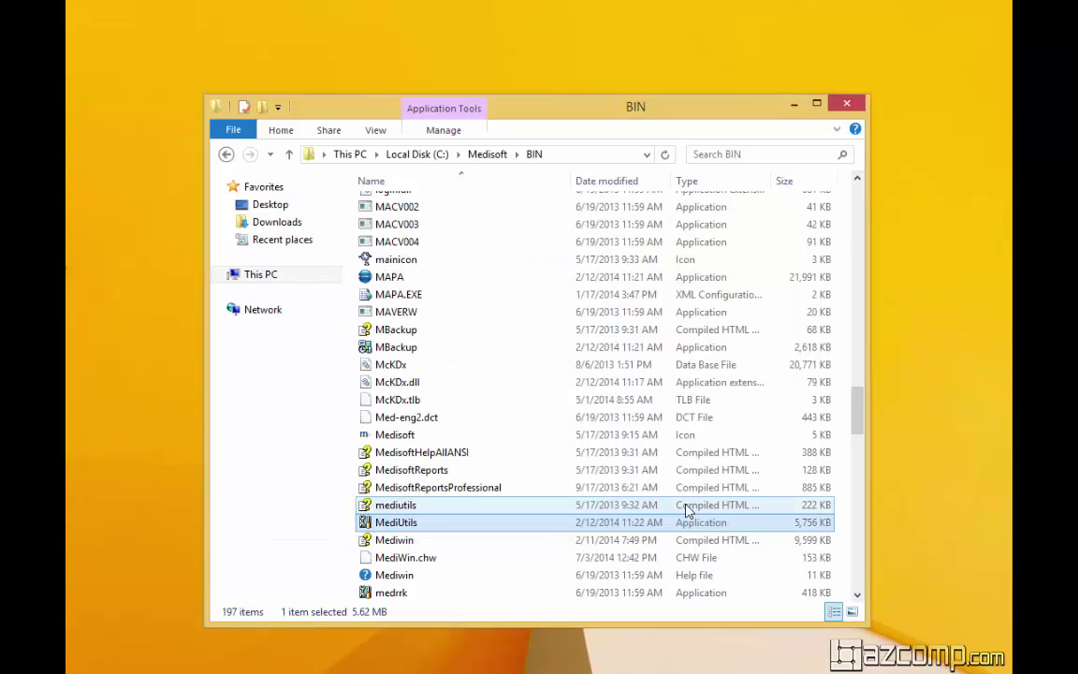
left_click(845, 113)
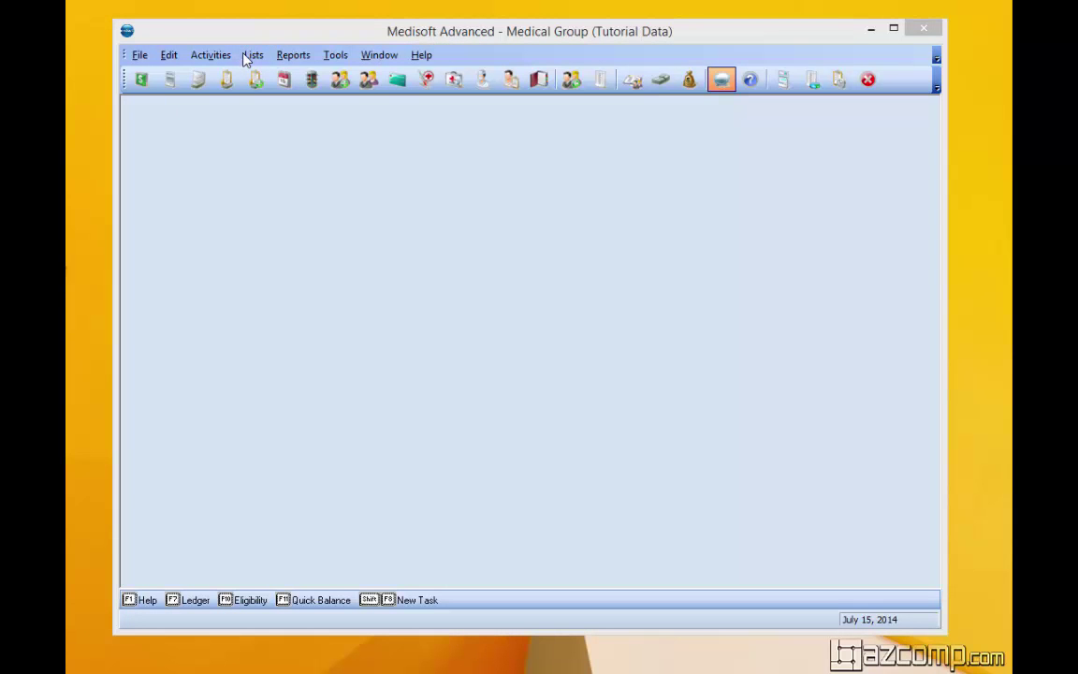
Step: Load the patient's chart and Back Pain case in Transaction Entry
left_click(141, 80)
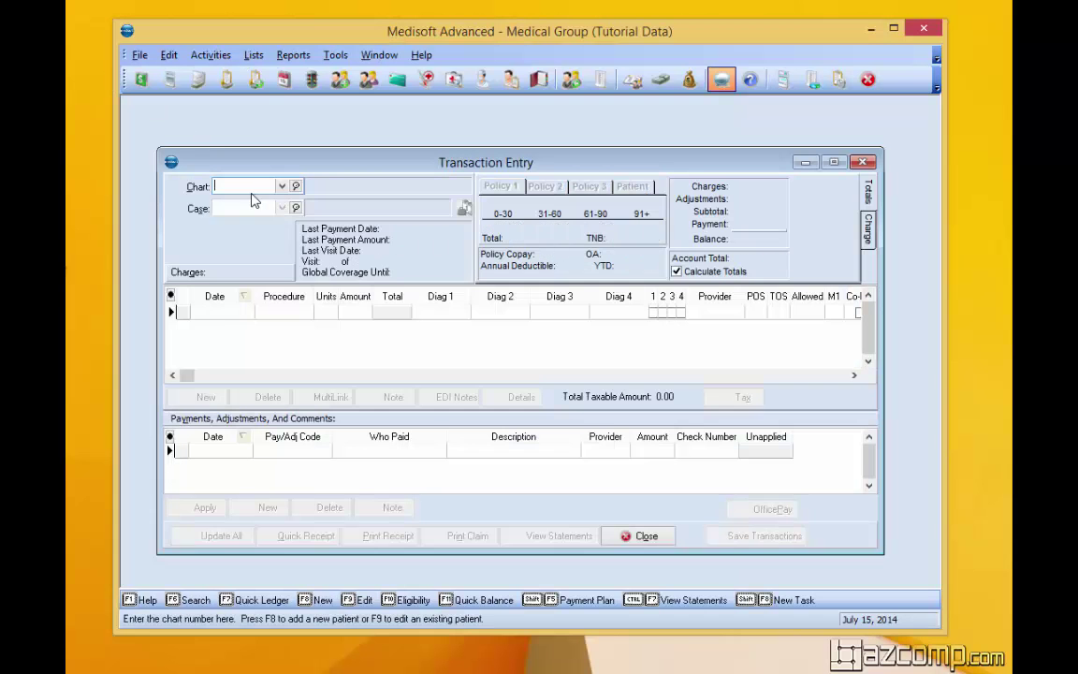
left_click(249, 187)
left_click(245, 217)
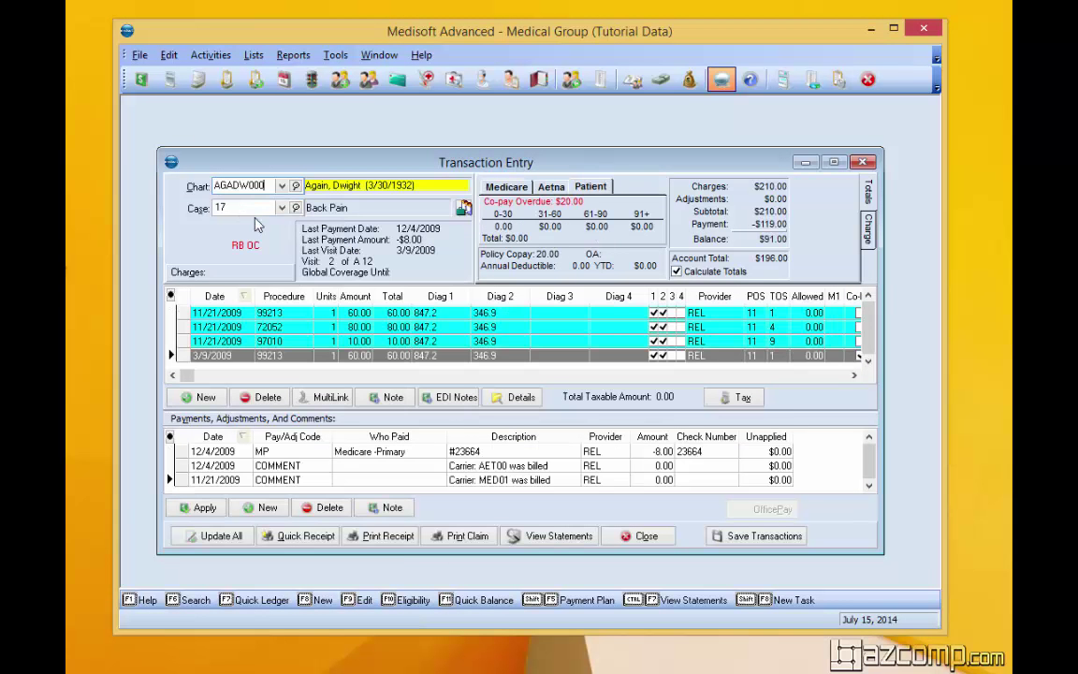
Step: Run a Walkout Receipt (All Transactions) for 7/15/2014, which returns no data
left_click(350, 536)
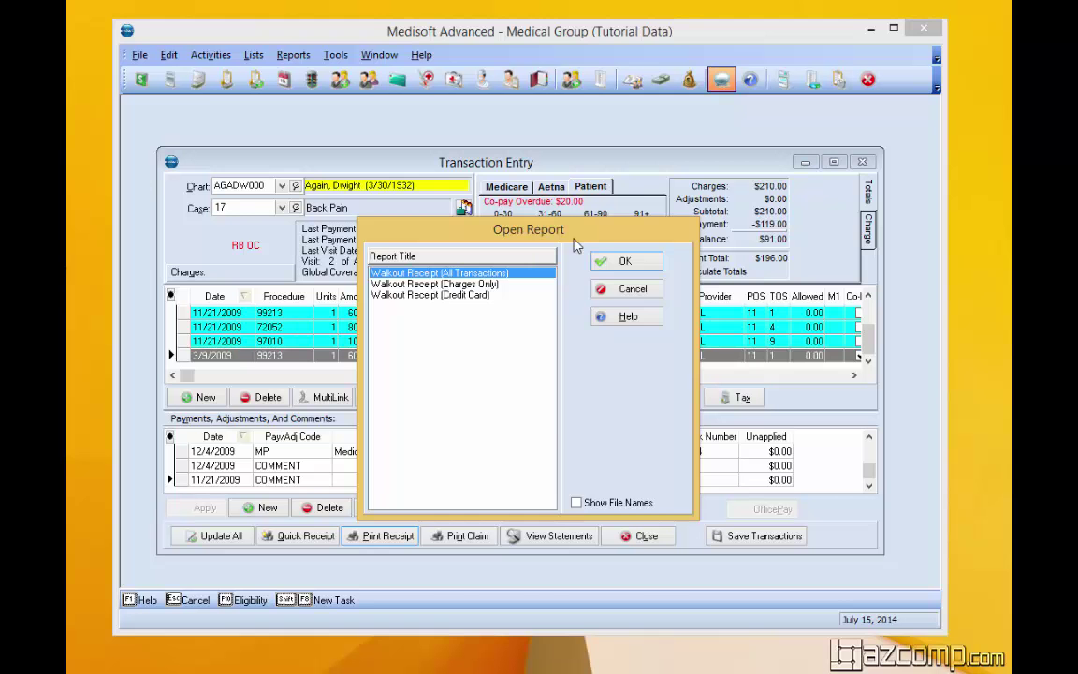
left_click(613, 266)
left_click(598, 337)
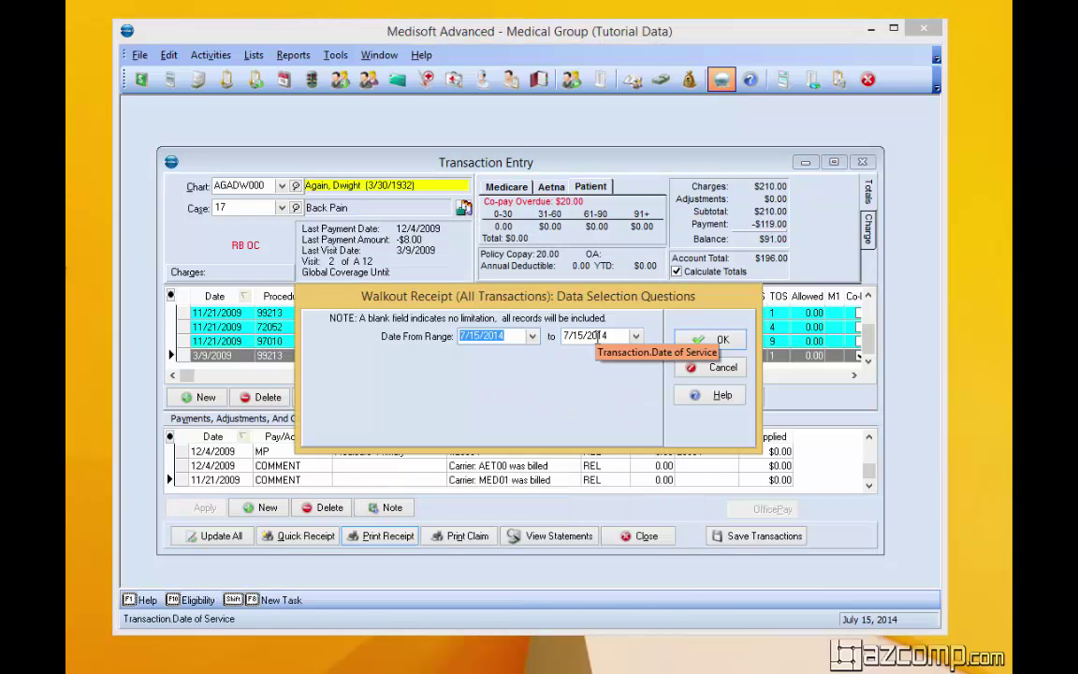
left_click(711, 343)
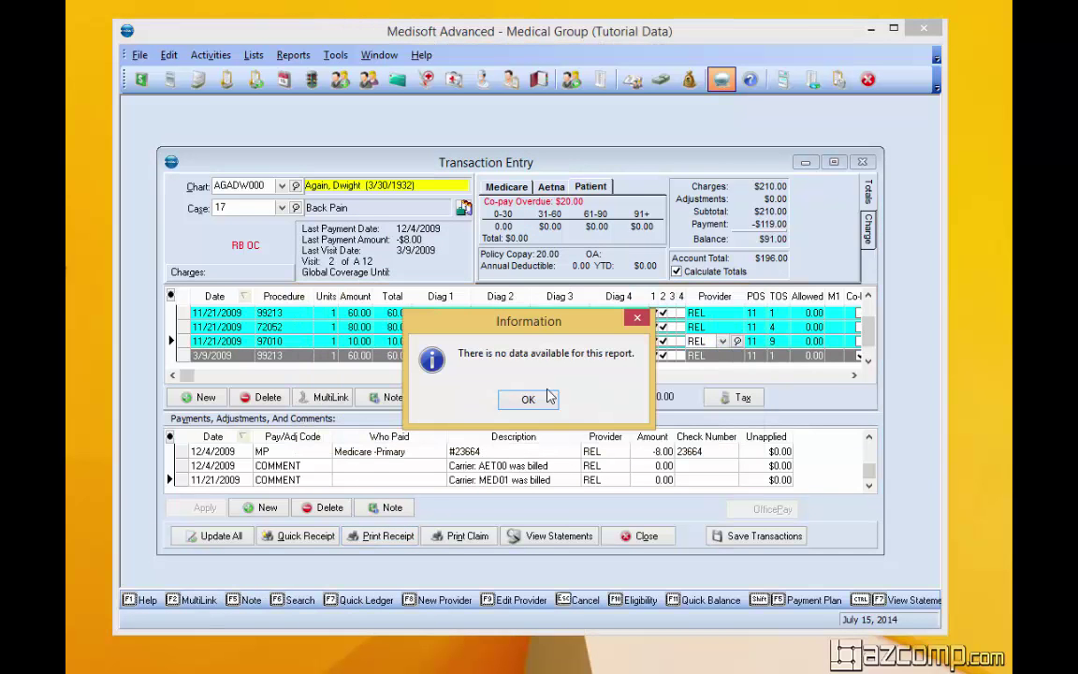
Step: Rerun the all-transactions walkout receipt with both dates set to 11/21/2009 to preview it
left_click(528, 400)
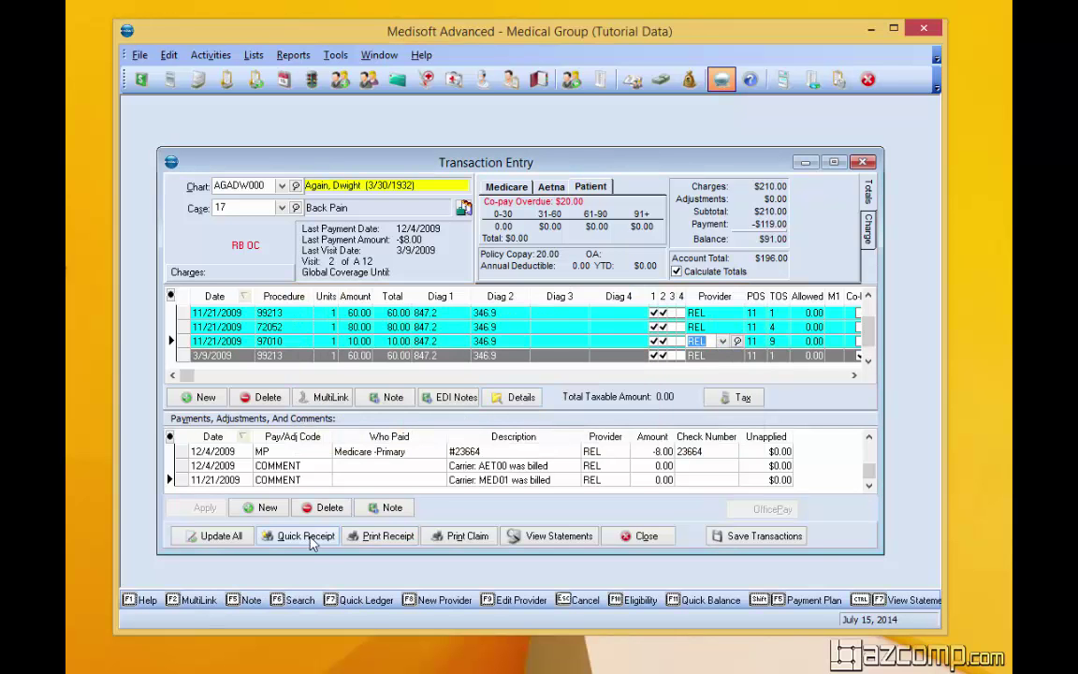
left_click(377, 541)
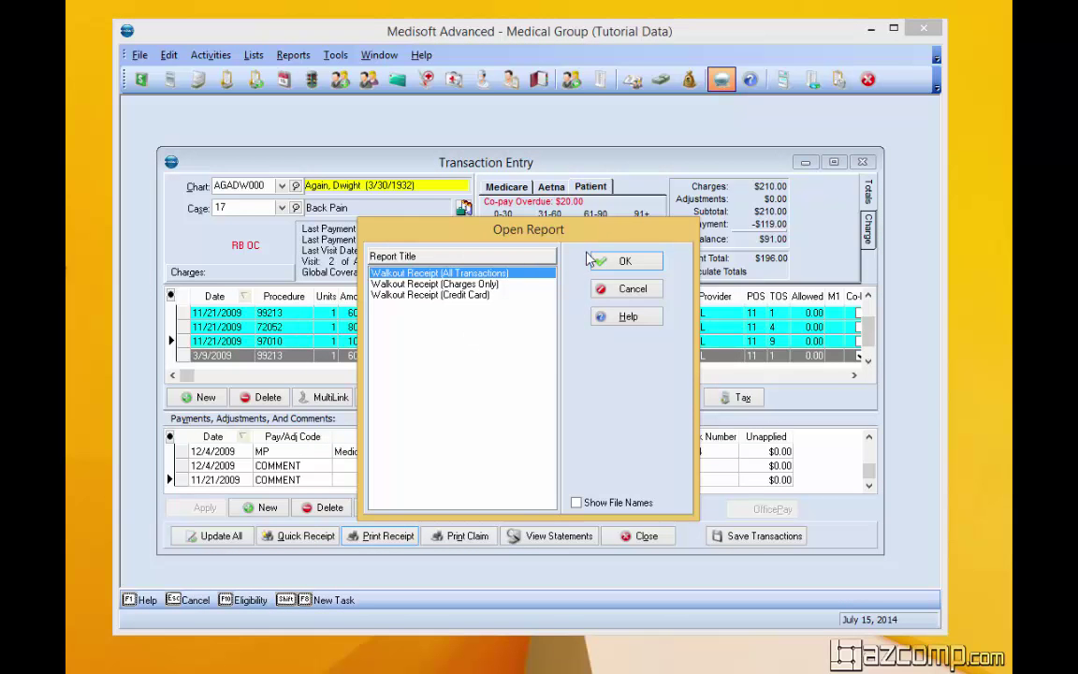
left_click(608, 265)
left_click(614, 341)
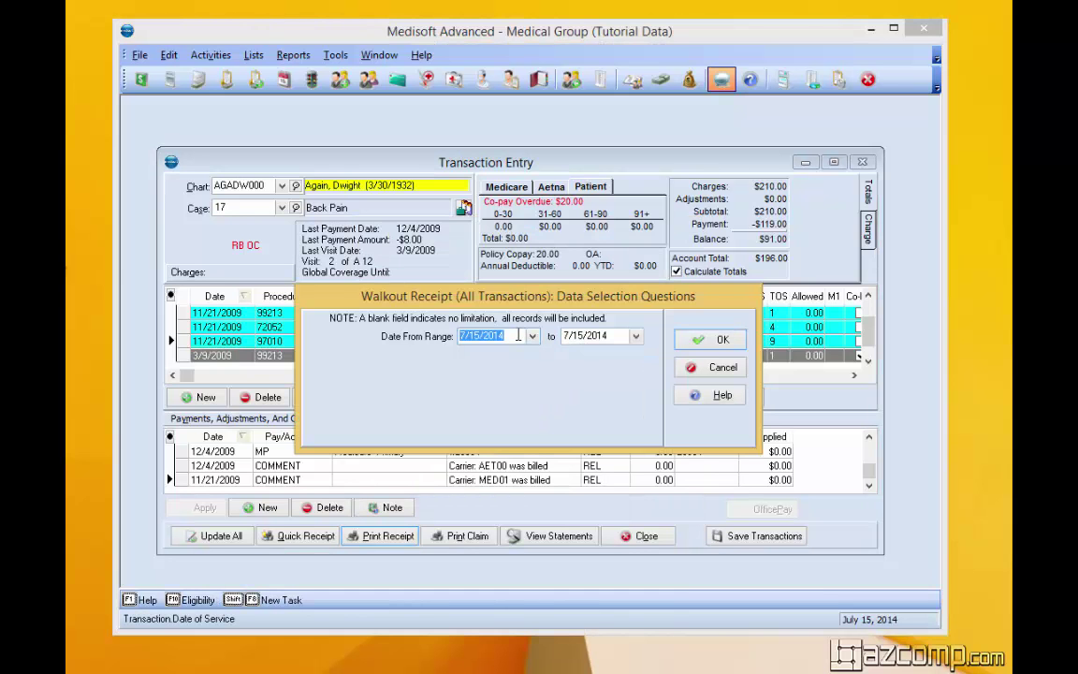
type("11/21/2")
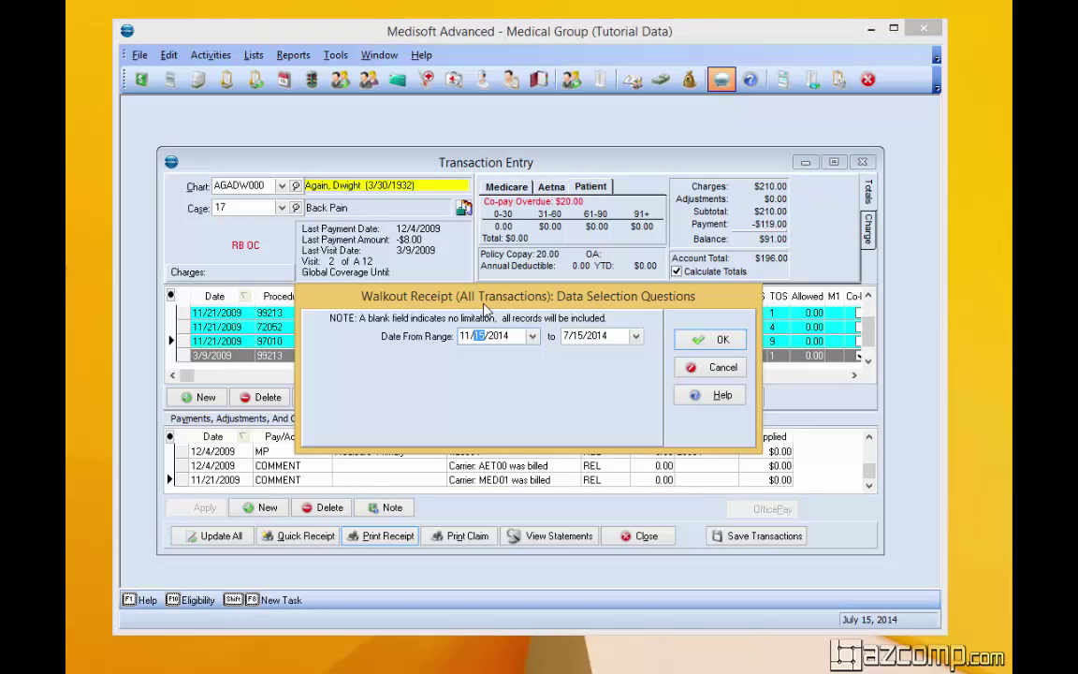
type("00")
type("9")
key("Tab")
type("11/")
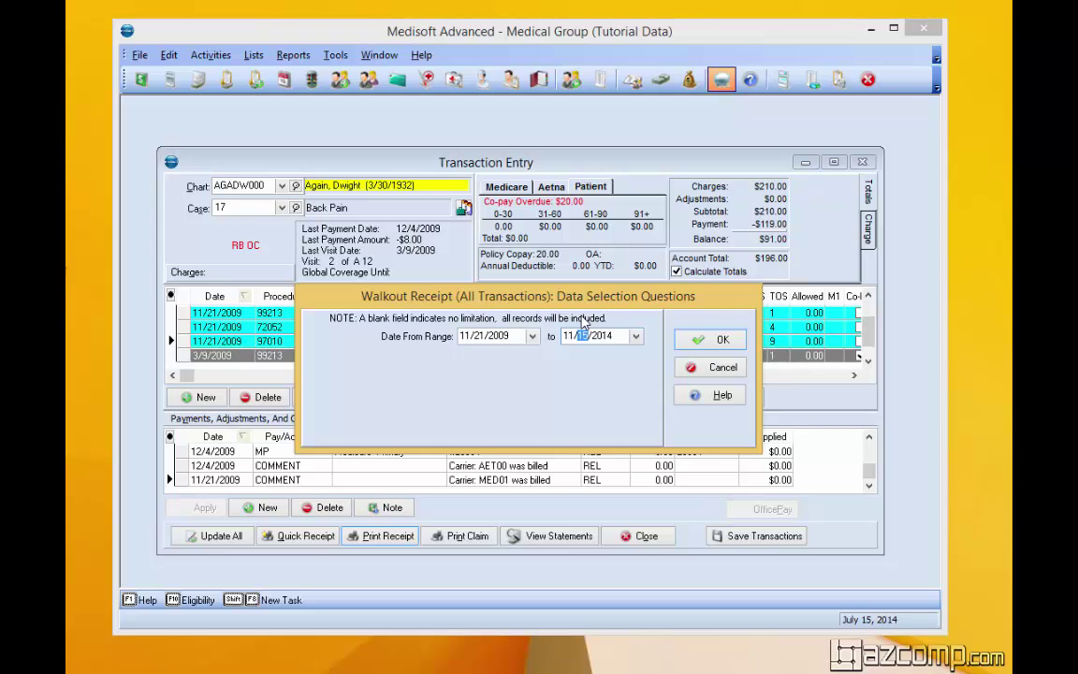
type("21/0")
key("Return")
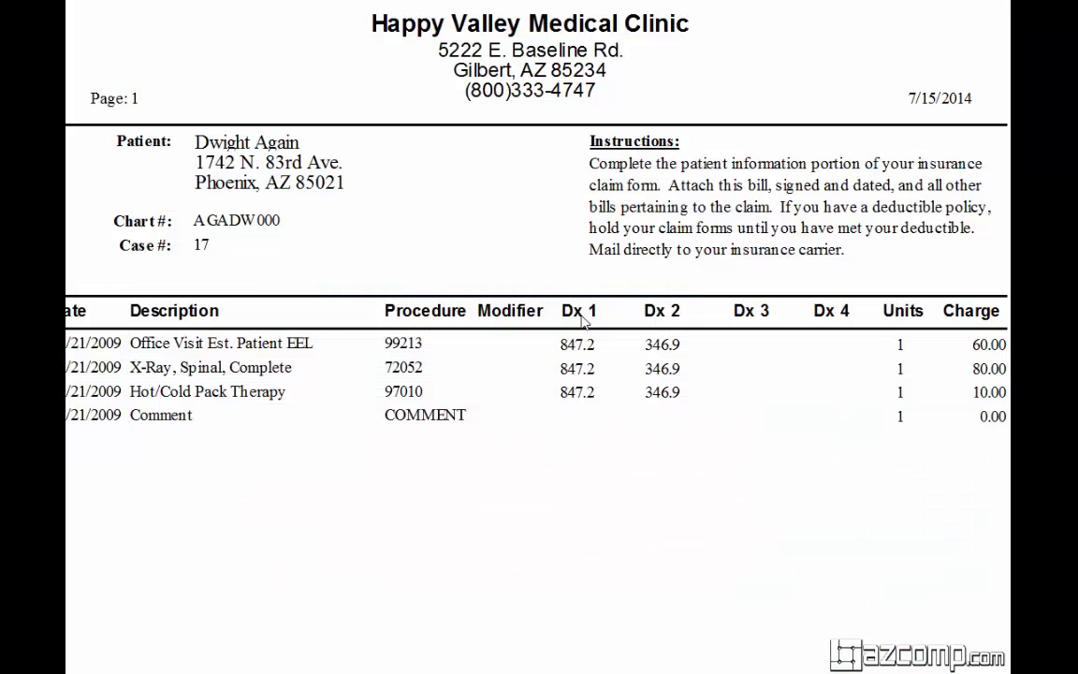